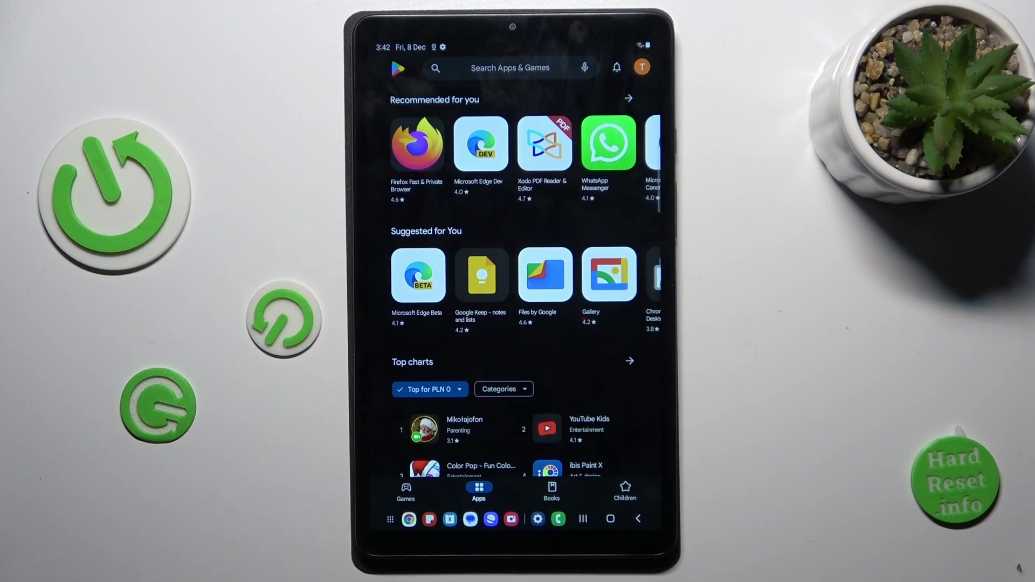
Rerun the 'mobile legends' search, check the related-game results, then return to Apps home
left_click(510, 68)
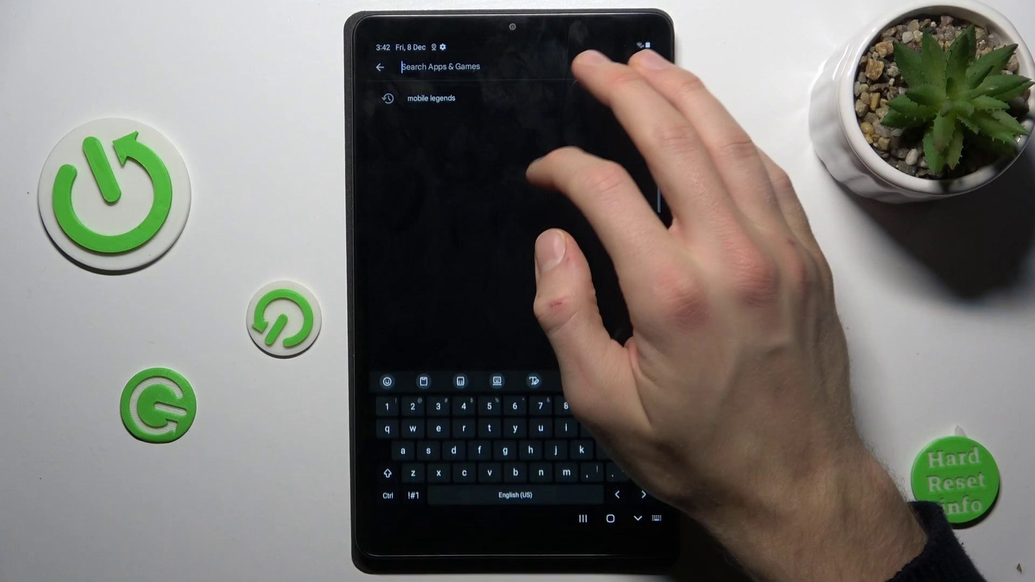
left_click(510, 102)
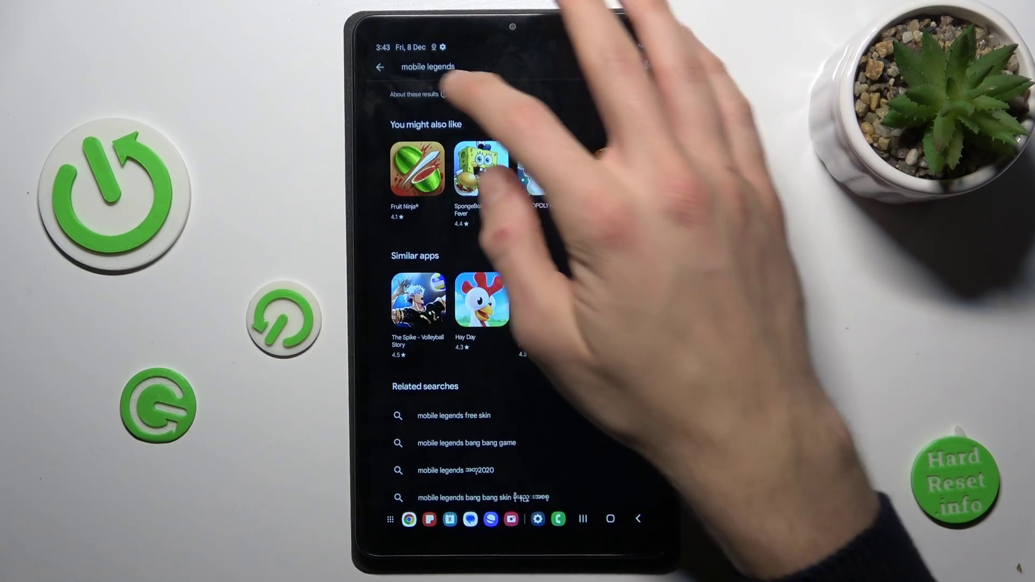
left_click(380, 67)
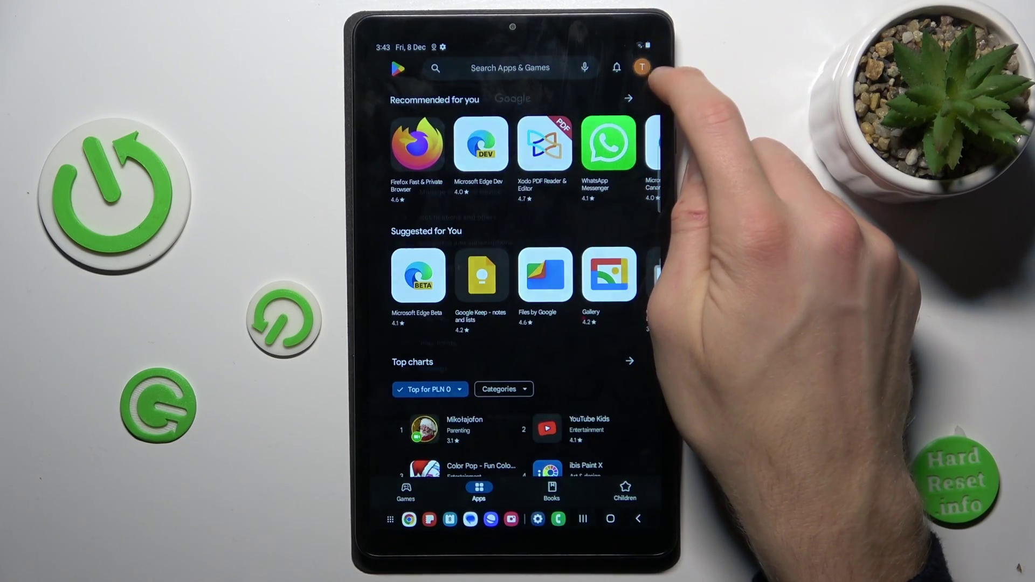
Go from the account menu to Settings, then Family, then Parental controls (currently PEGI 3)
left_click(643, 68)
left_click(477, 369)
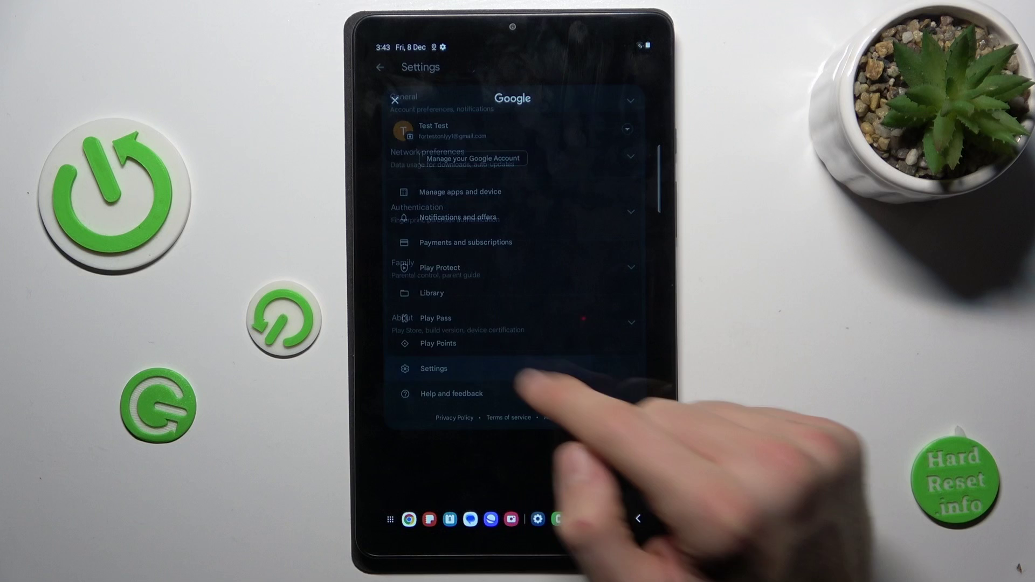
left_click(627, 271)
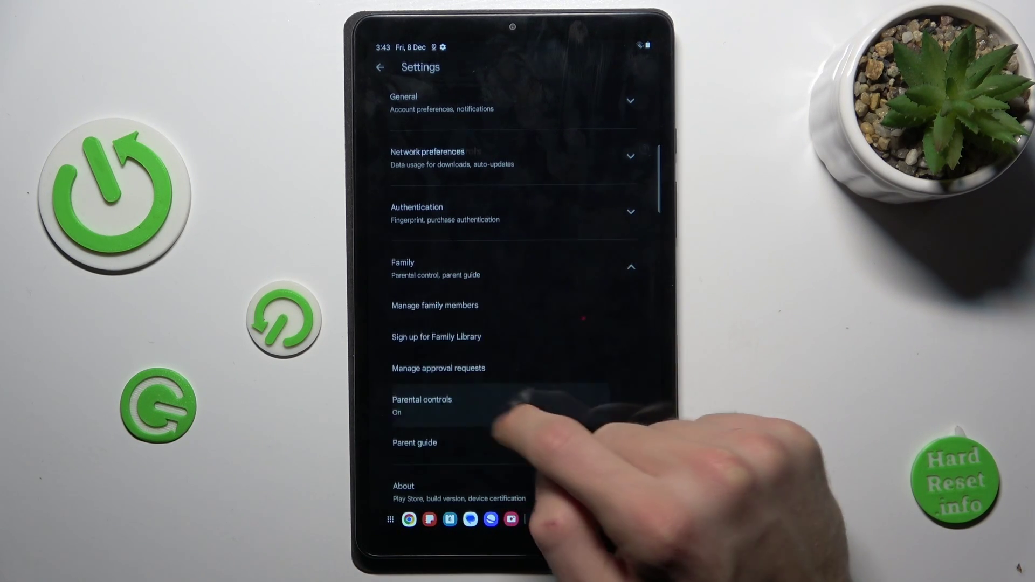
left_click(498, 409)
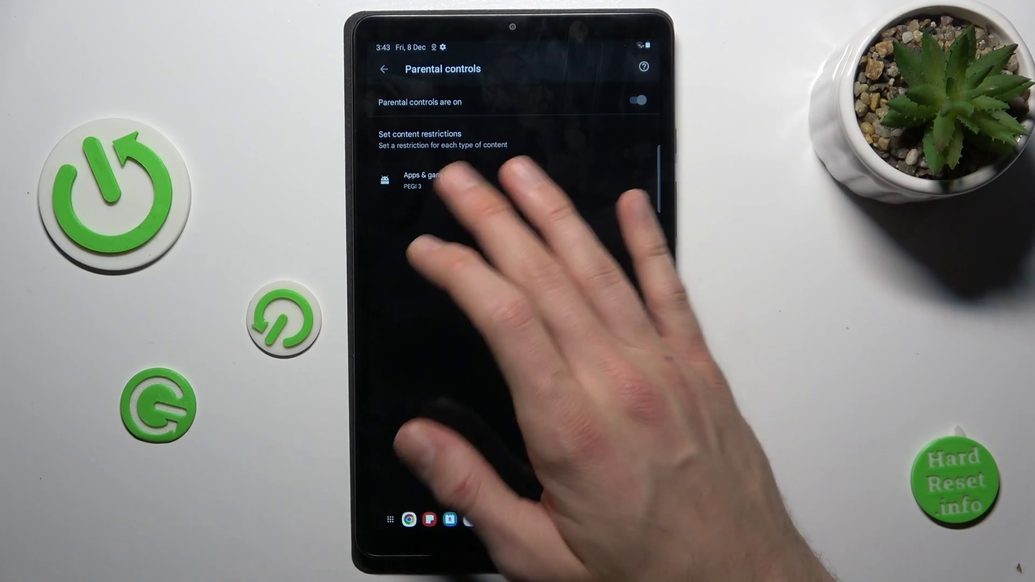
Unlock Apps & games with the content PIN, set the limit to PEGI 16, and return home
left_click(437, 180)
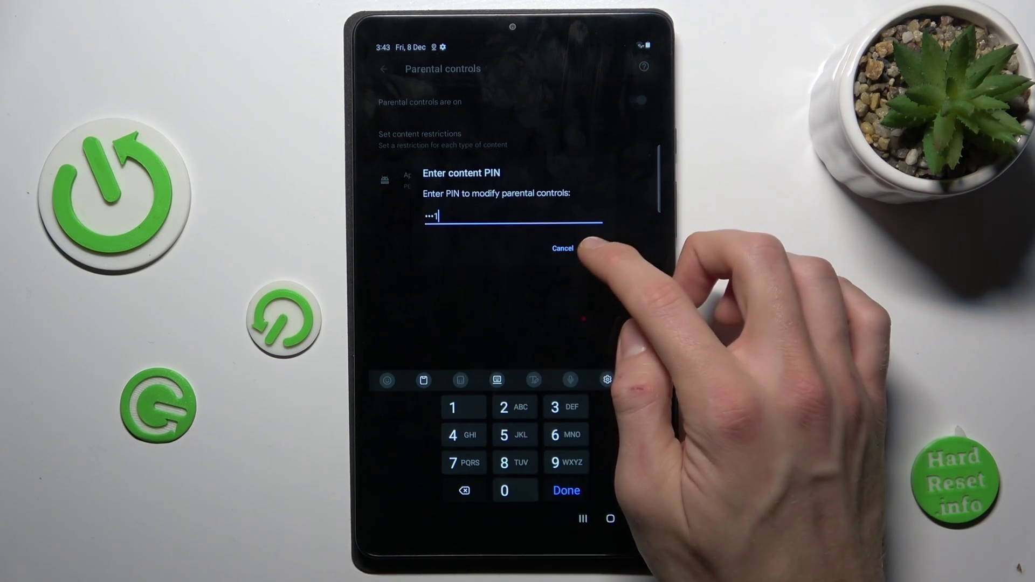
left_click(594, 248)
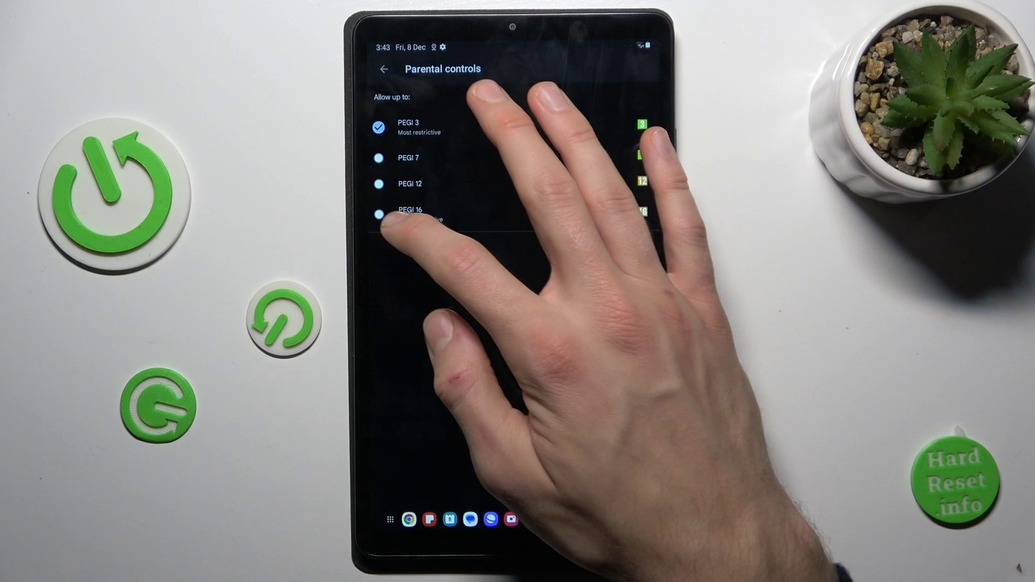
left_click(409, 212)
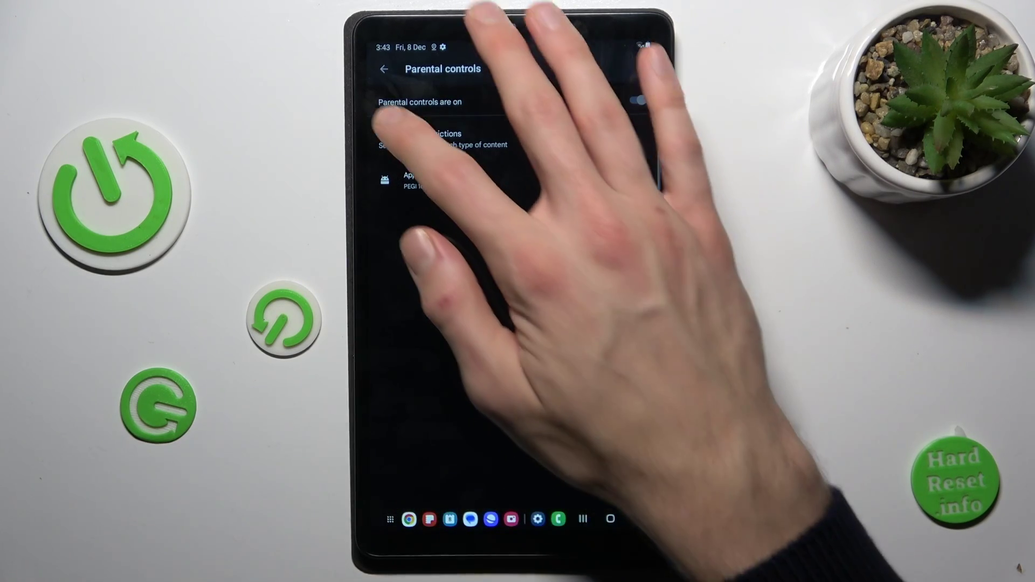
left_click(385, 69)
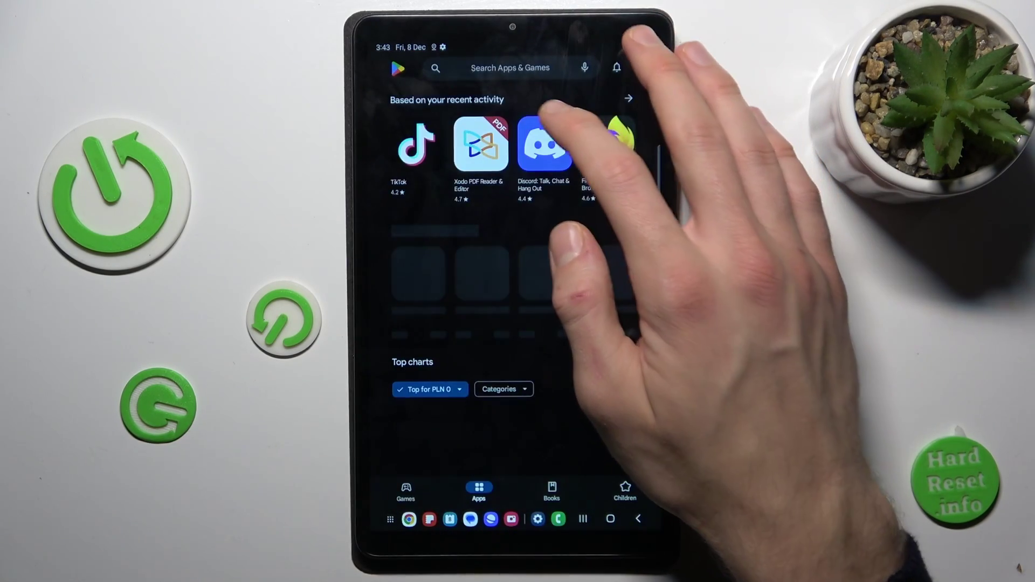
Search 'mobile legends', open Mobile Legends: Bang Bang, and start its install
left_click(510, 68)
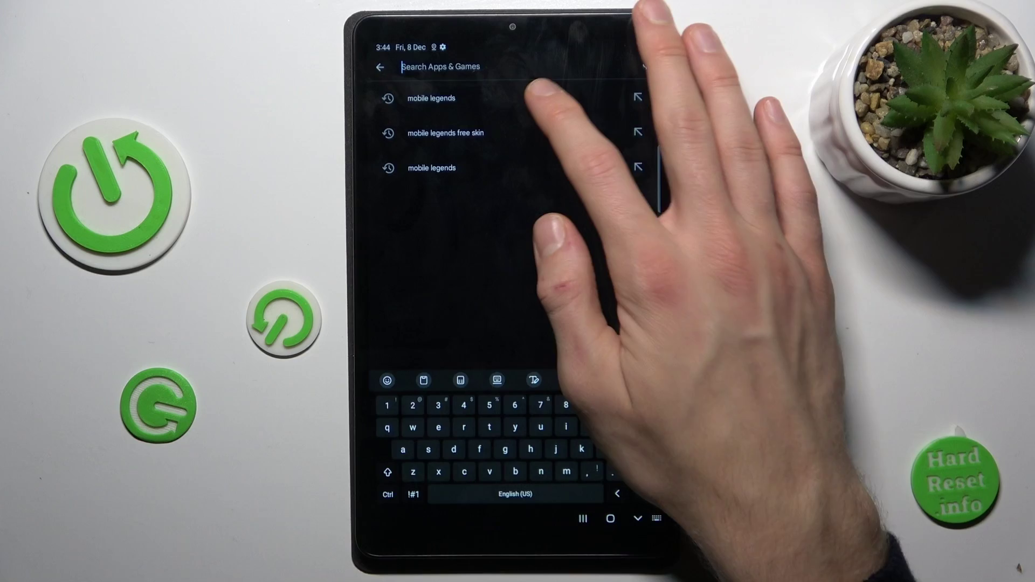
left_click(543, 101)
left_click(598, 136)
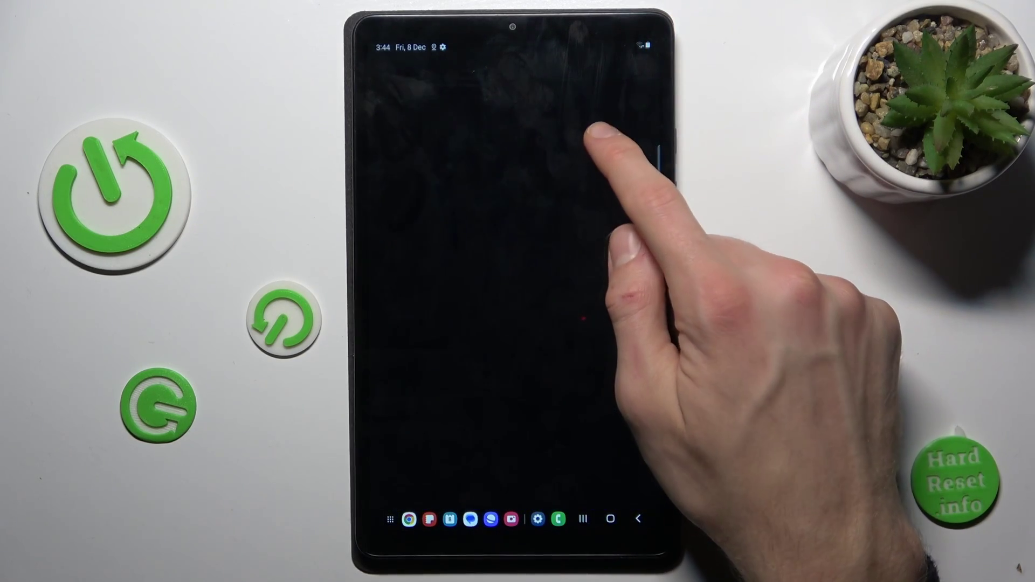
left_click(578, 232)
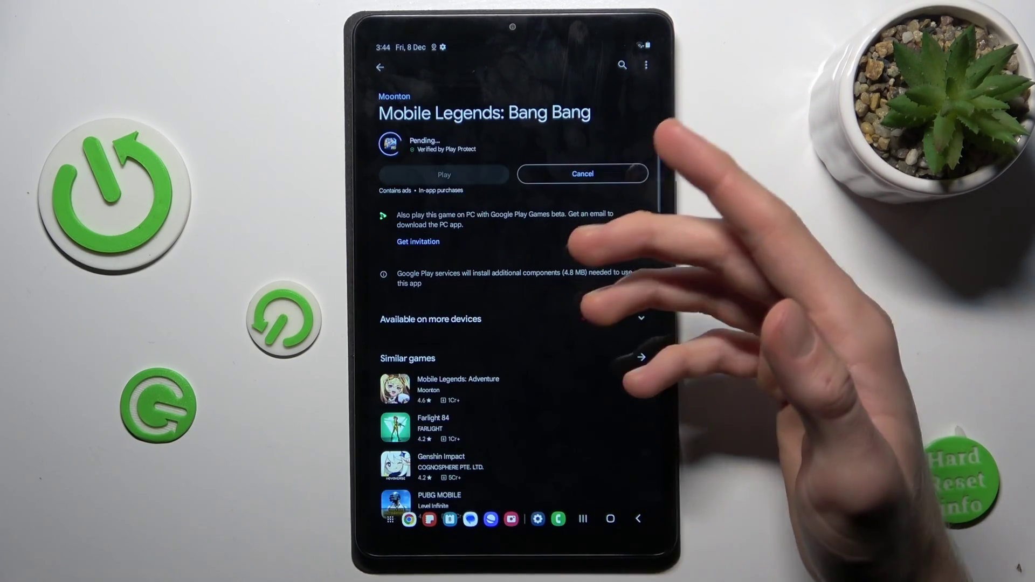